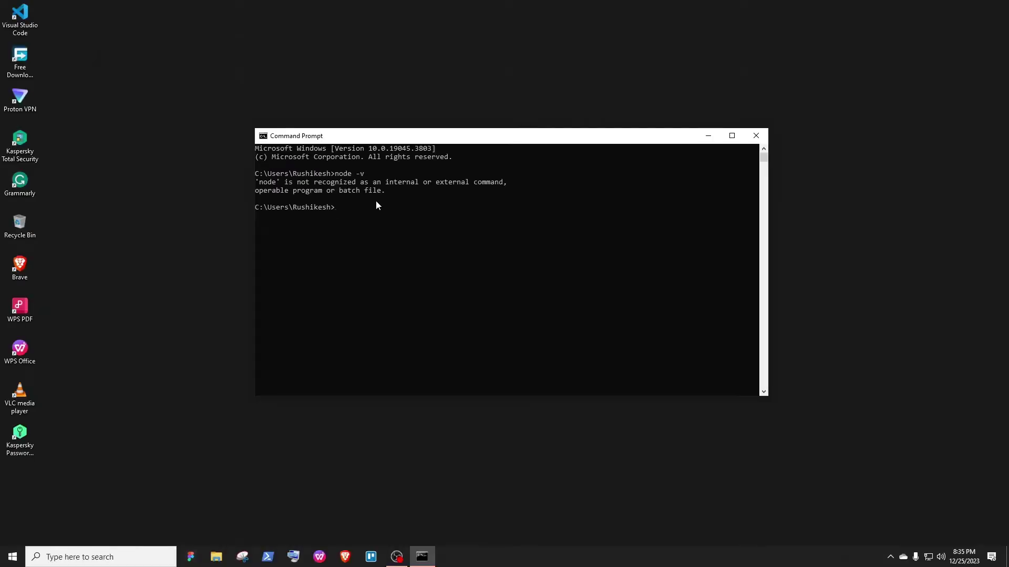
Browse in File Explorer to the C:\Program Files\nodejs folder
{"action": "left_click", "coordinate": [216, 557]}
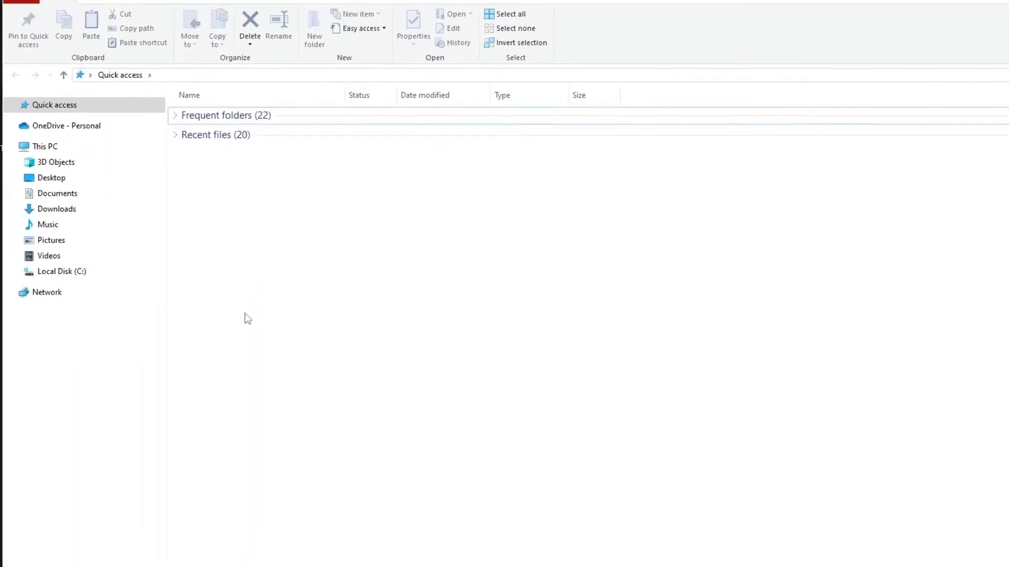
{"action": "left_click", "coordinate": [73, 276]}
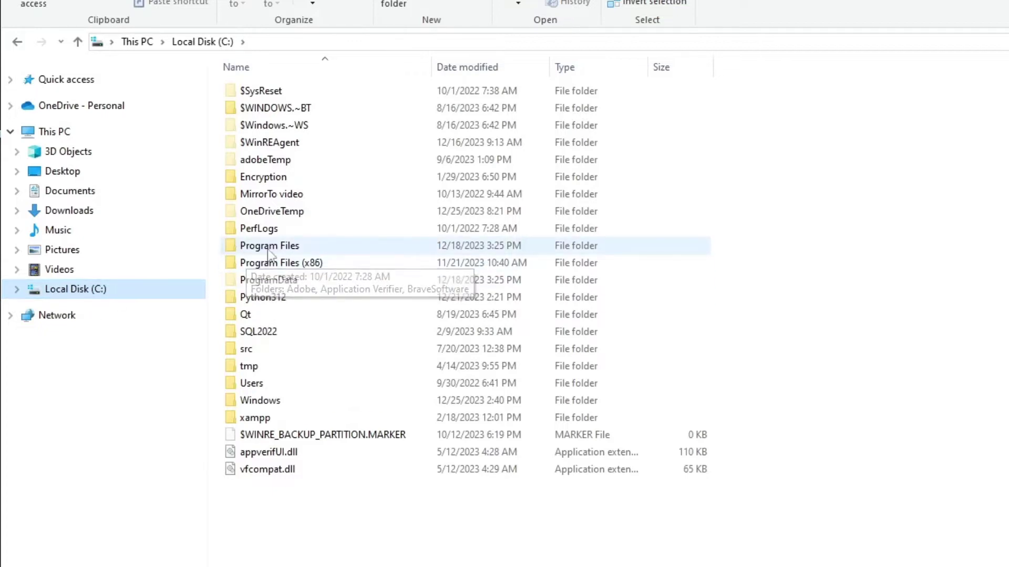
{"action": "double_click", "coordinate": [282, 251]}
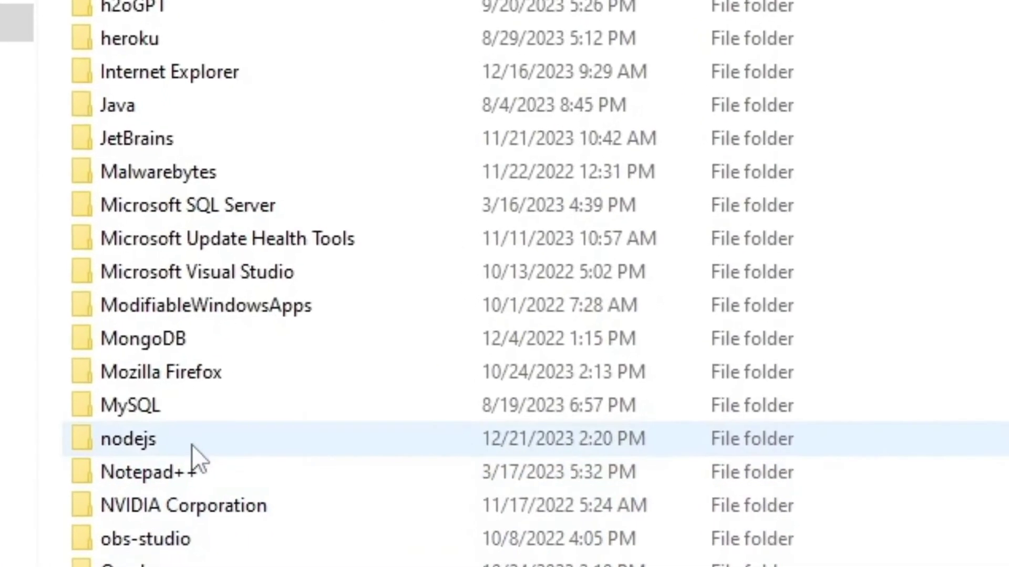
{"action": "double_click", "coordinate": [156, 437]}
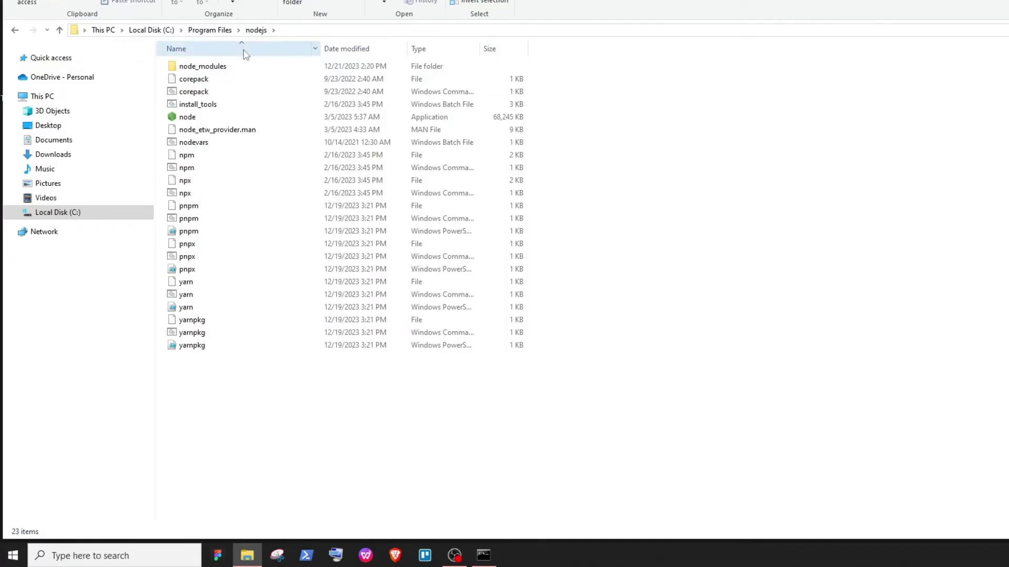
Search 'nodejs' and follow the Node.js shortcut's file location to its install folder
{"action": "left_click", "coordinate": [140, 563]}
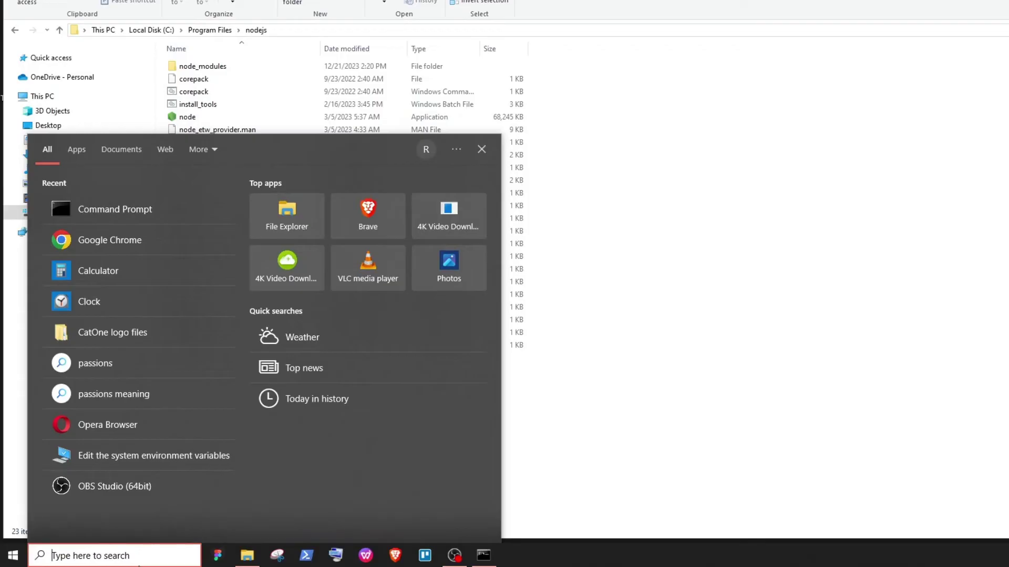
{"action": "type", "text": "node"}
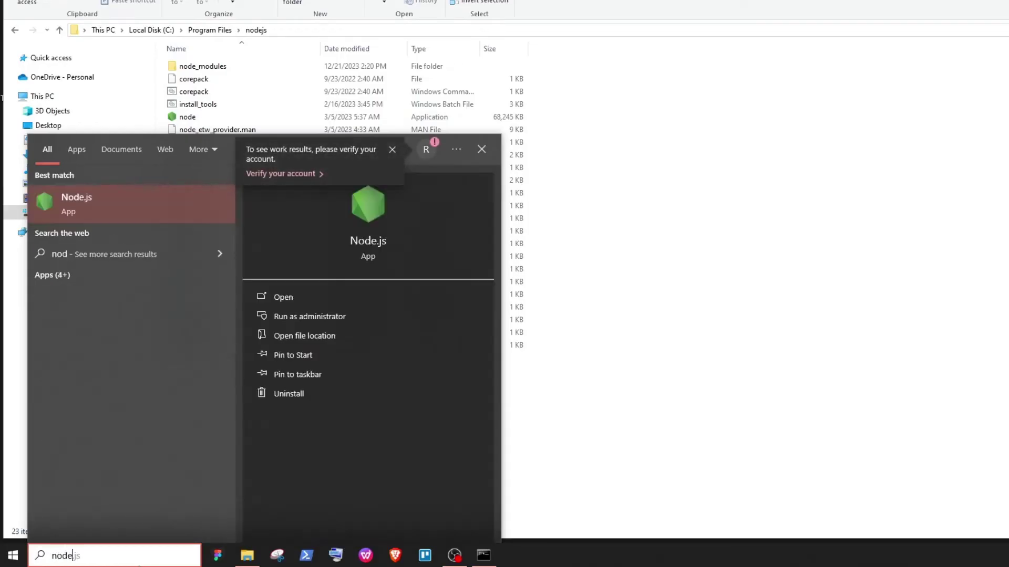
{"action": "type", "text": "js"}
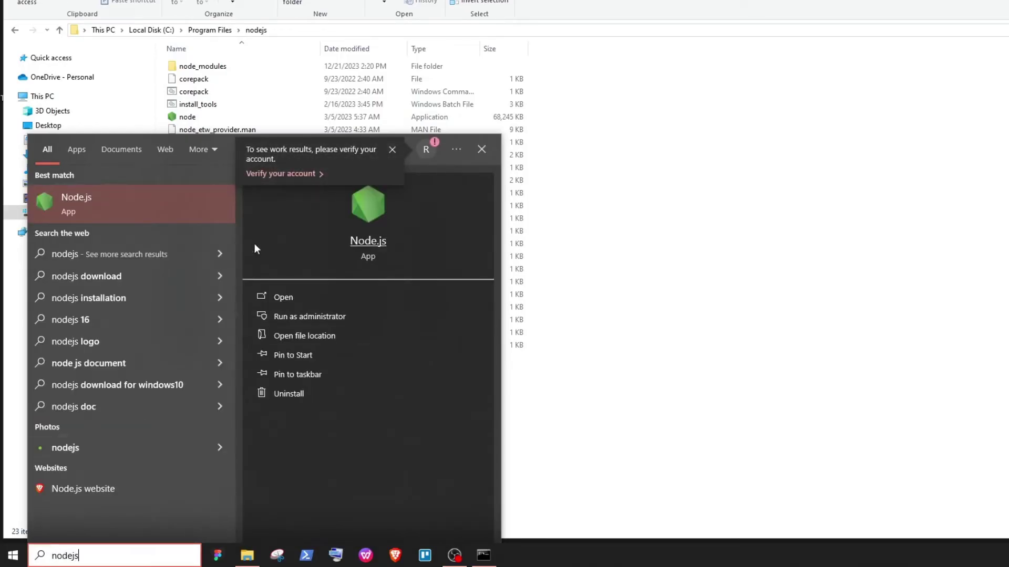
{"action": "right_click", "coordinate": [103, 213]}
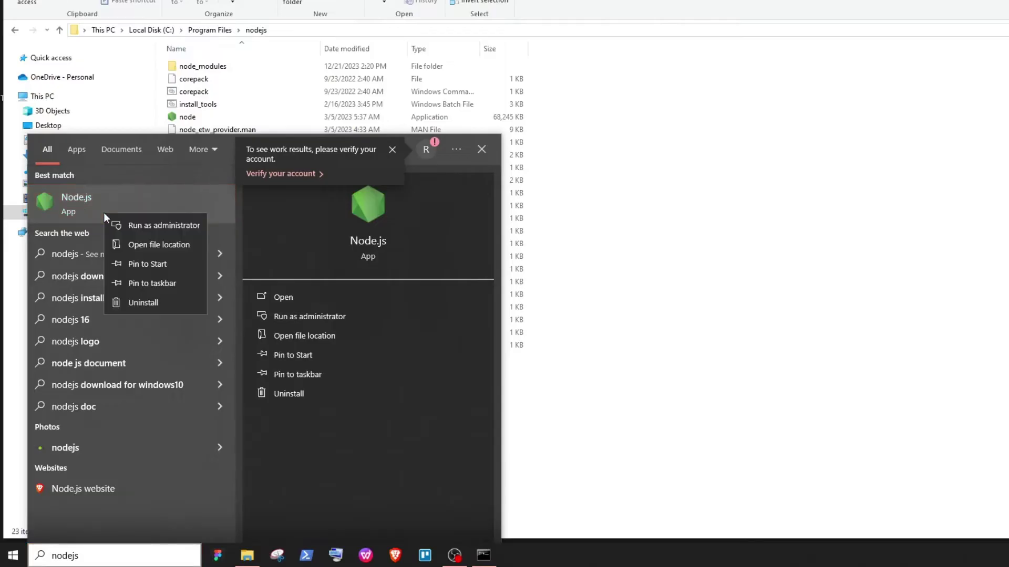
{"action": "left_click", "coordinate": [153, 248]}
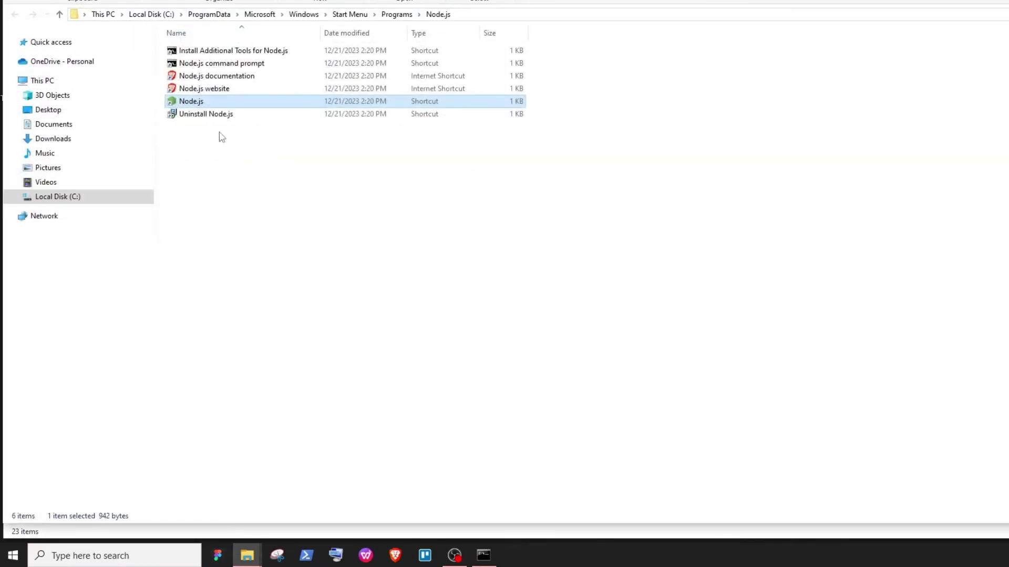
{"action": "right_click", "coordinate": [209, 104]}
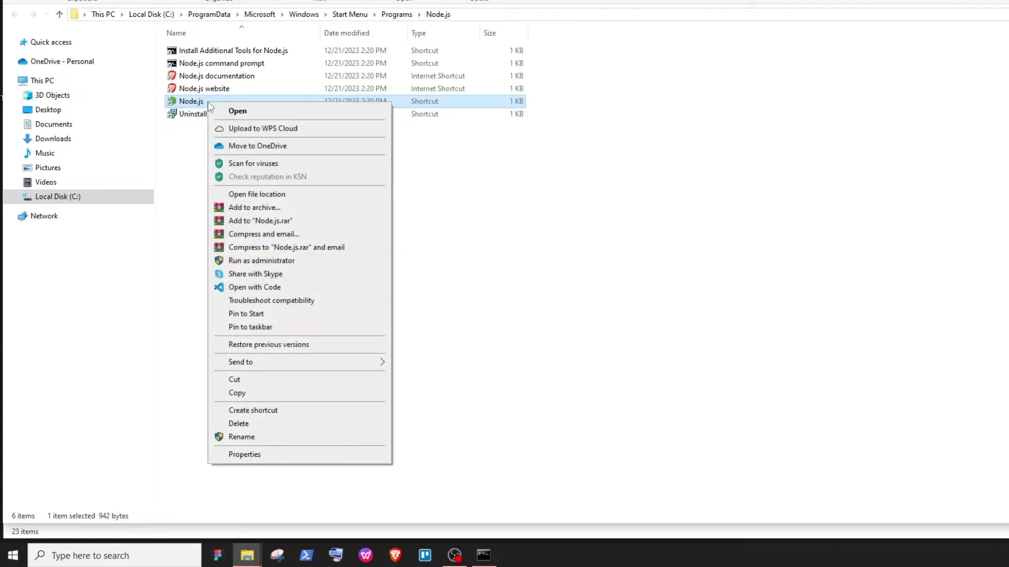
{"action": "left_click", "coordinate": [268, 198]}
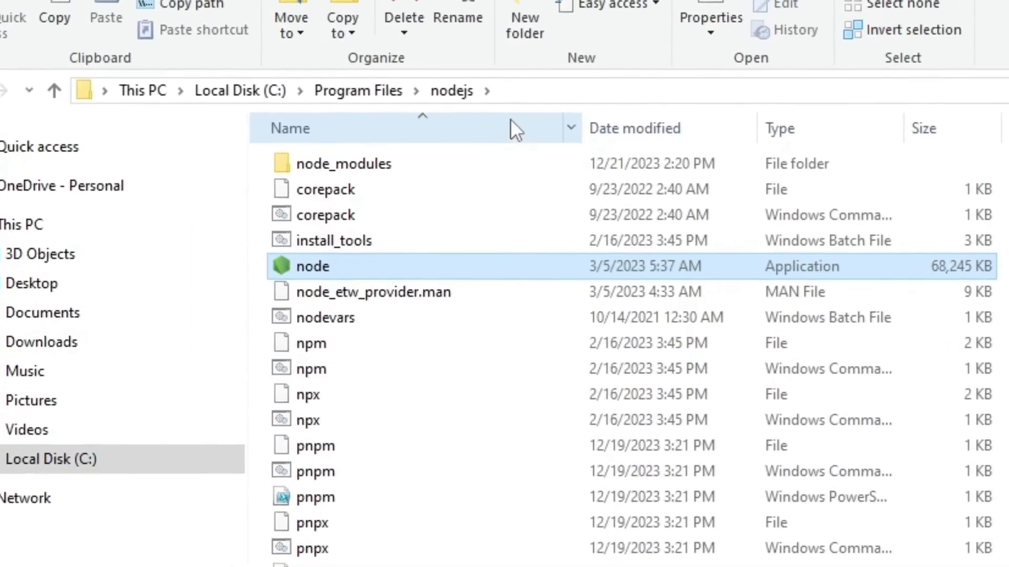
Copy the C:\Program Files\nodejs path, then minimize Explorer and Command Prompt
{"action": "left_click", "coordinate": [568, 93]}
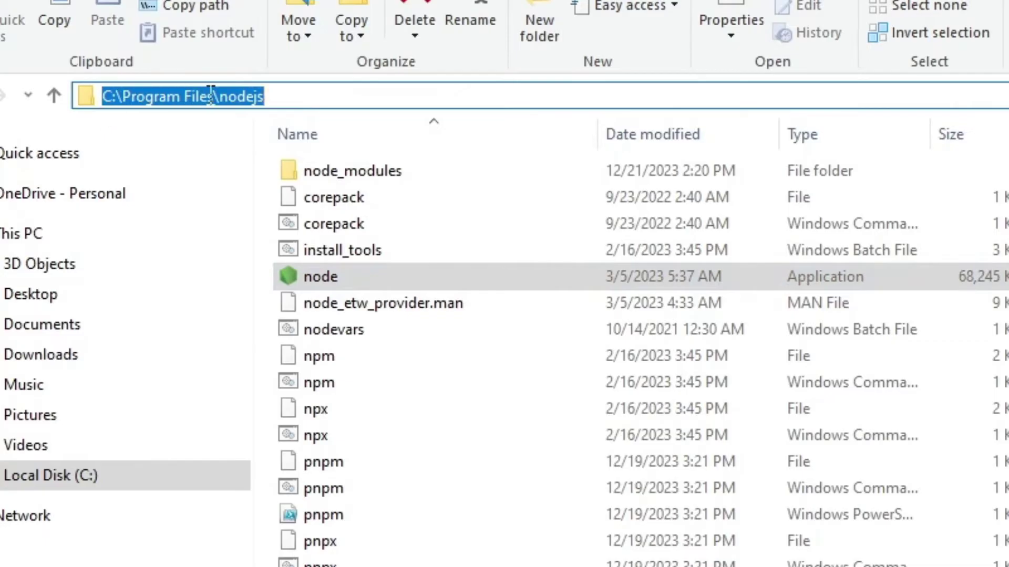
{"action": "right_click", "coordinate": [297, 92]}
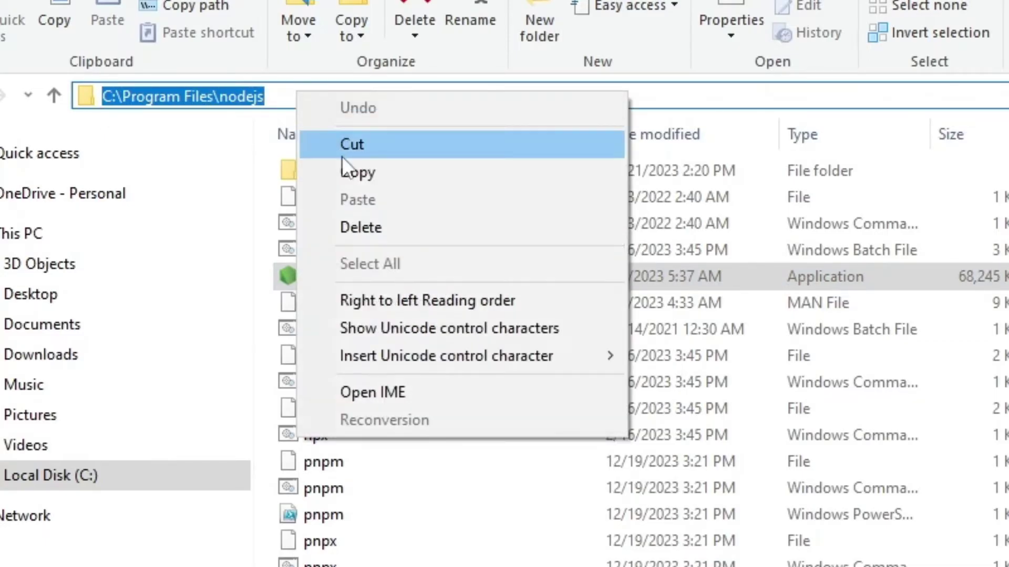
{"action": "left_click", "coordinate": [355, 177]}
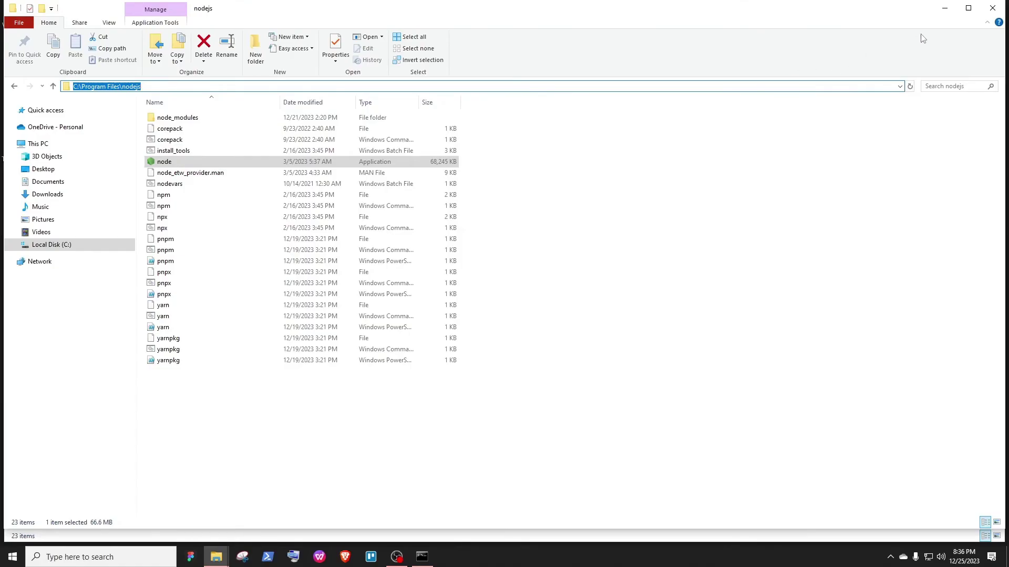
{"action": "left_click_drag", "start_coordinate": [946, 15], "coordinate": [948, 27]}
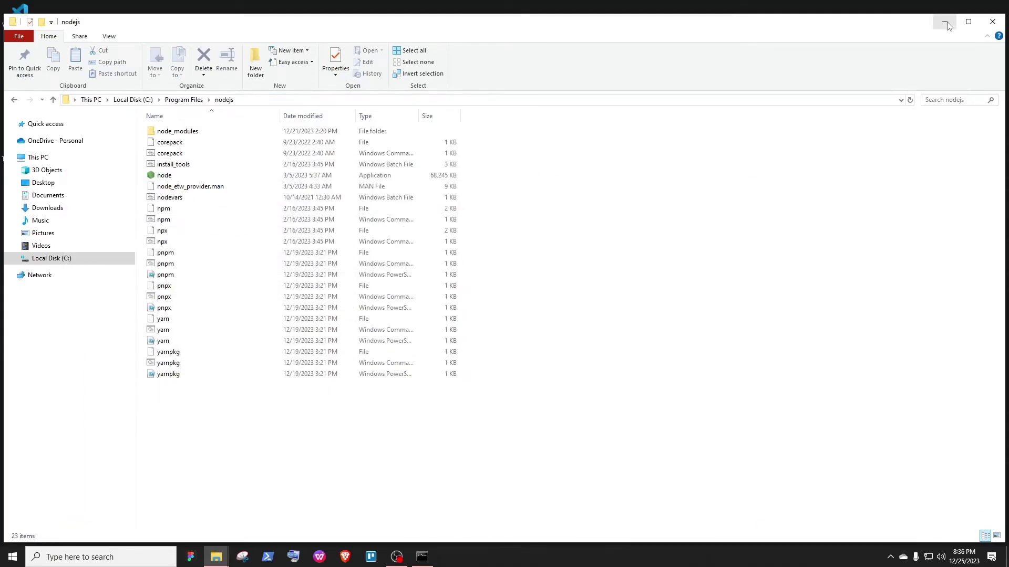
{"action": "left_click", "coordinate": [947, 24]}
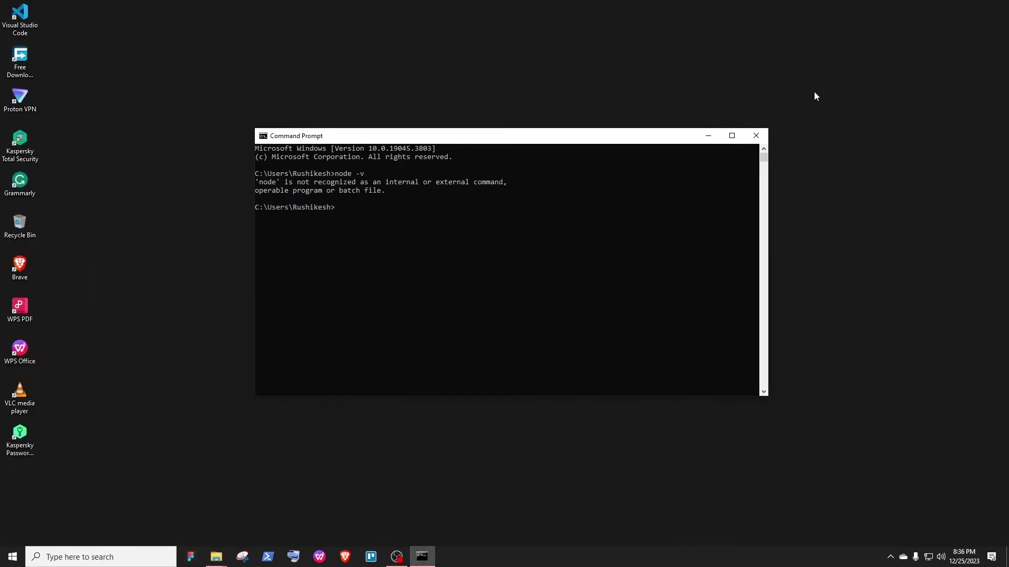
{"action": "left_click", "coordinate": [709, 135]}
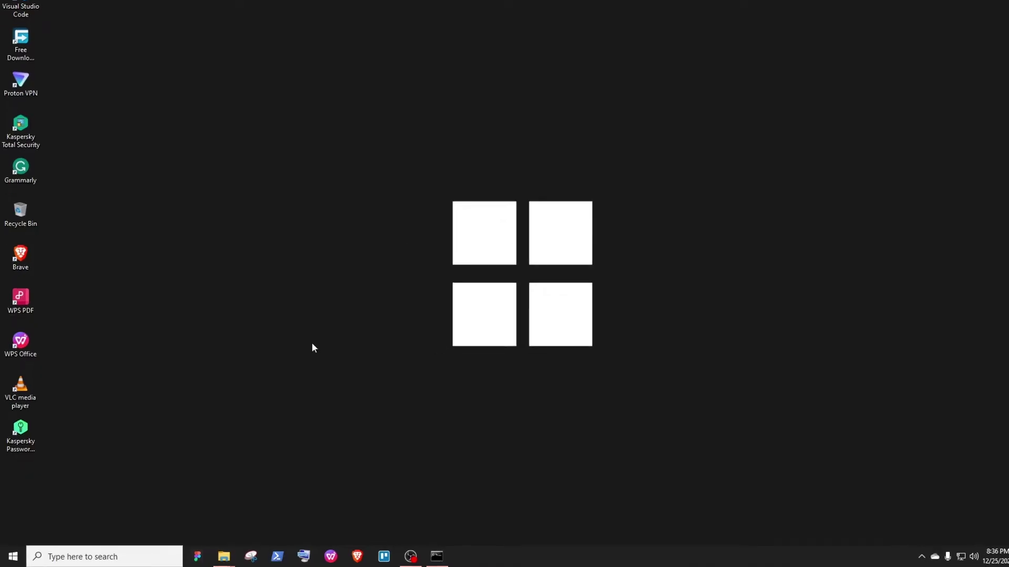
Search 'environment variables' and open 'Edit the system environment variables'
{"action": "left_click", "coordinate": [125, 557]}
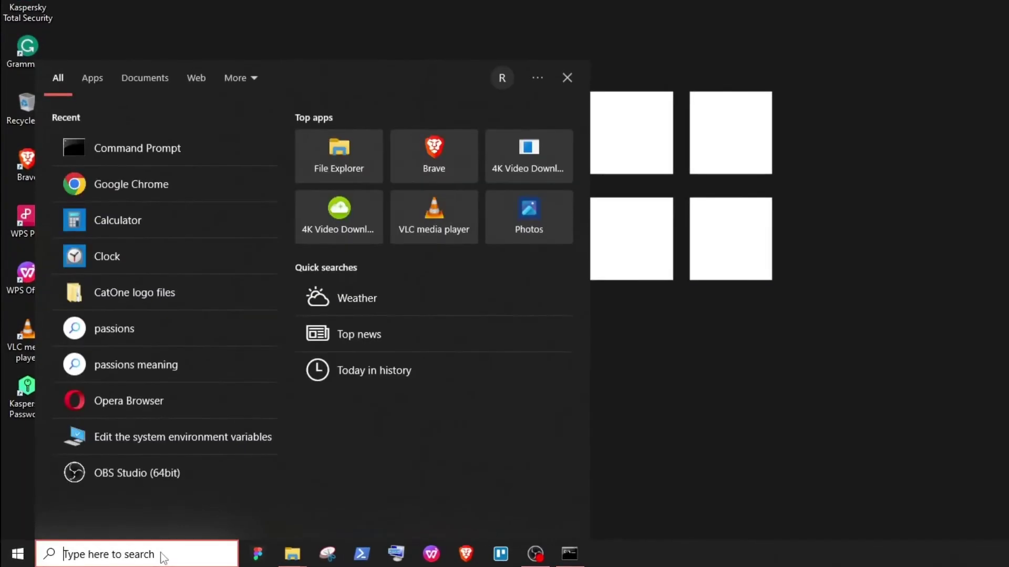
{"action": "type", "text": "e"}
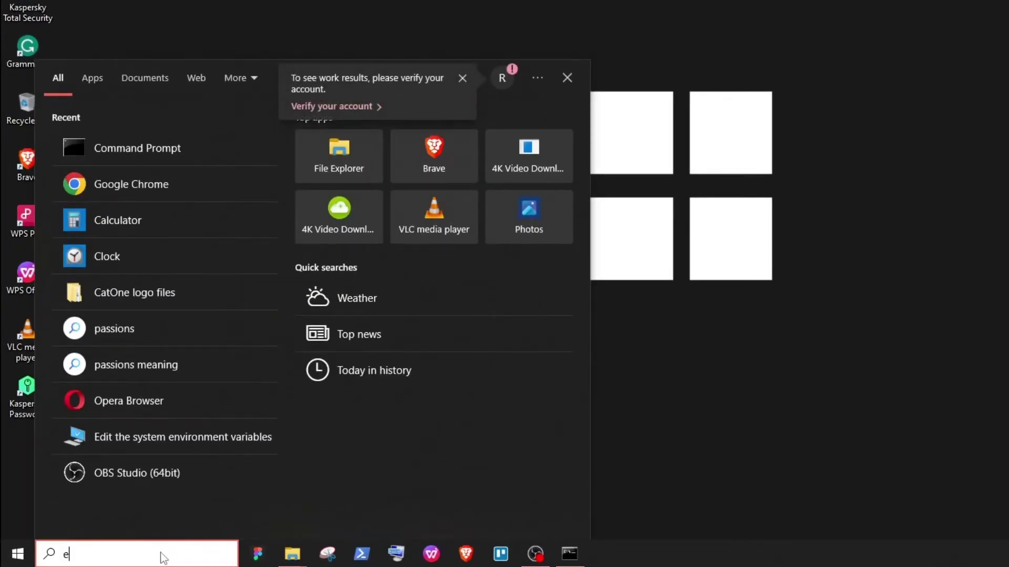
{"action": "type", "text": "nviron"}
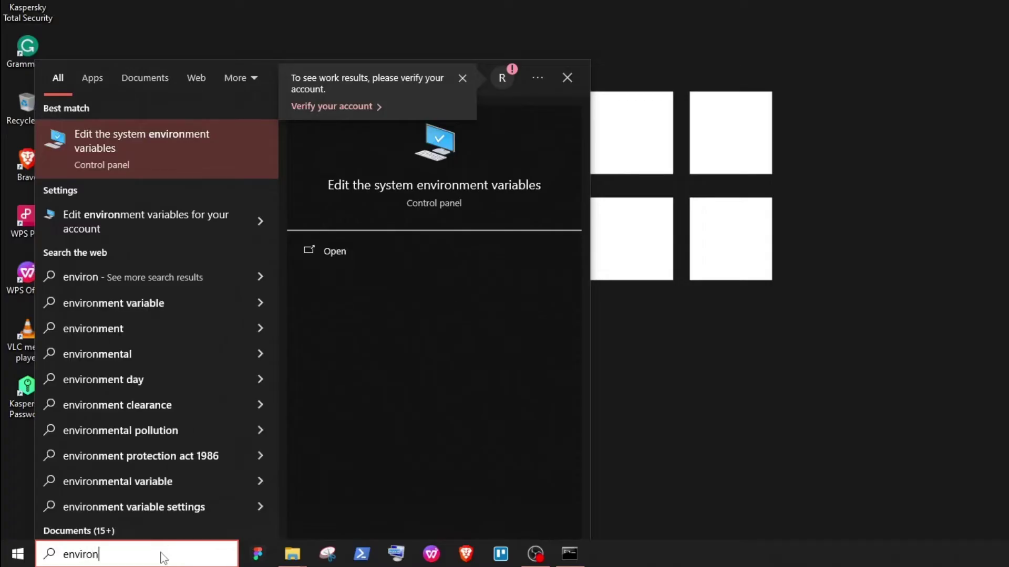
{"action": "type", "text": "ment va"}
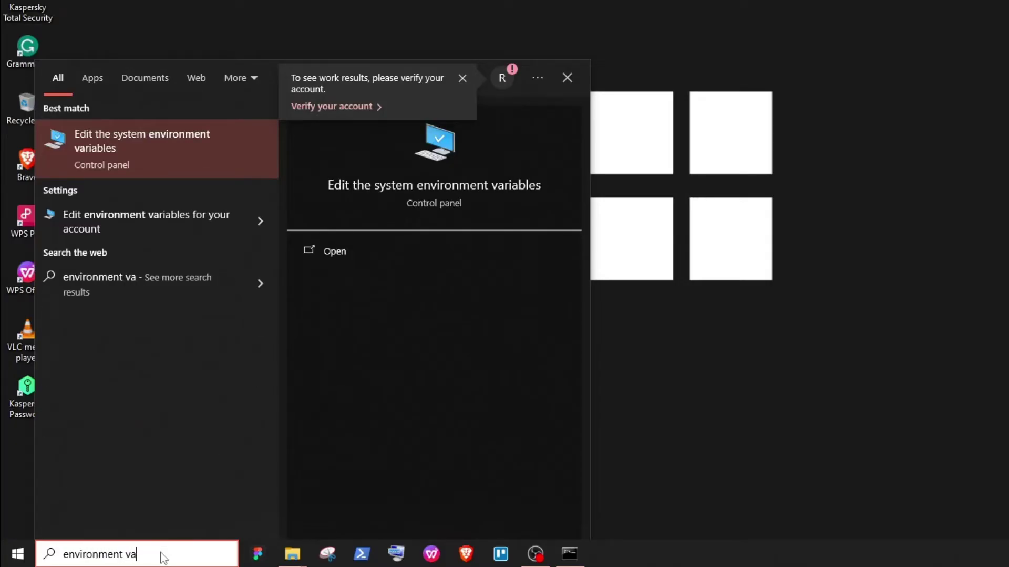
{"action": "type", "text": "riables"}
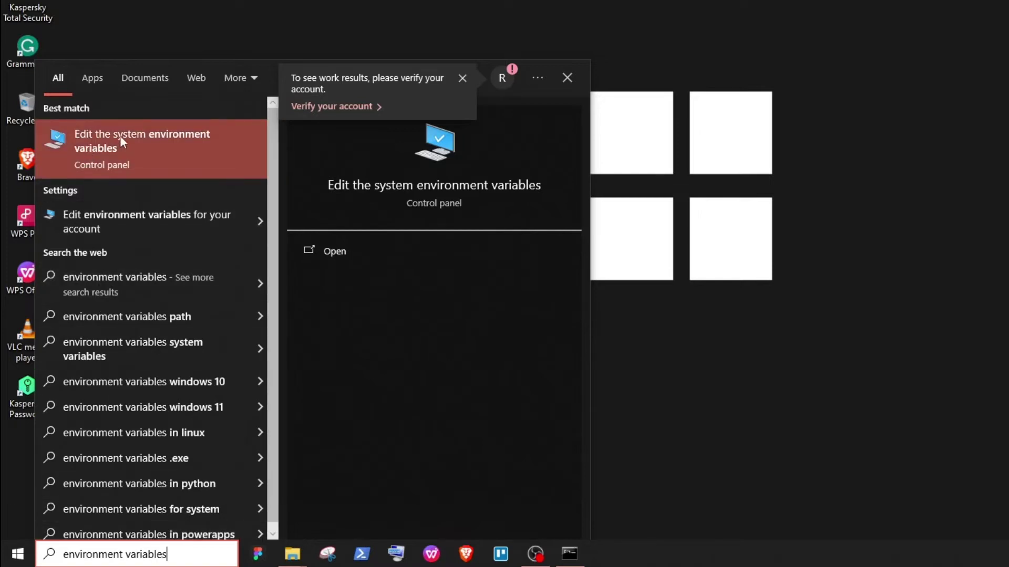
{"action": "left_click", "coordinate": [91, 153]}
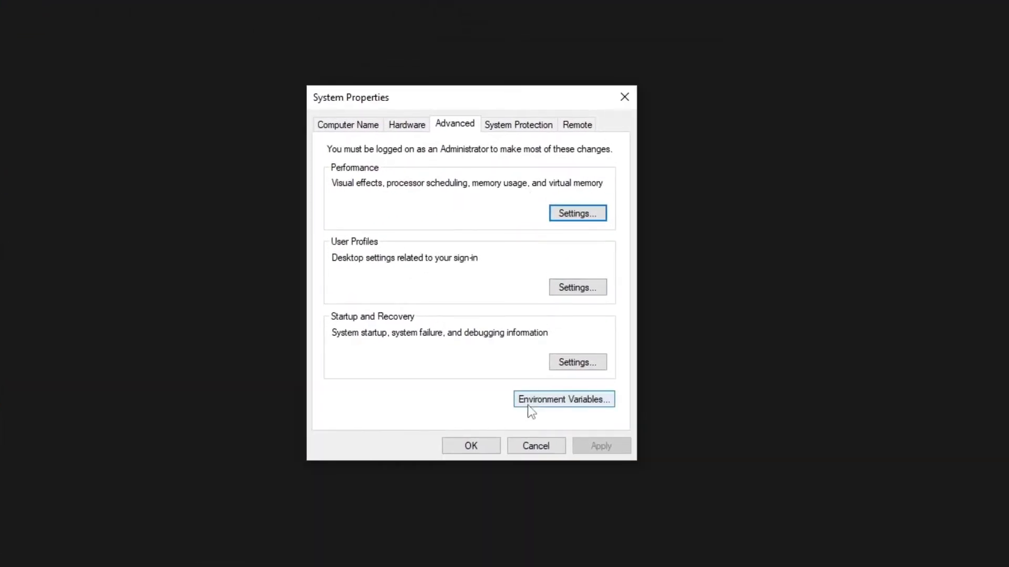
Open Environment Variables and edit the Path entry under System variables
{"action": "left_click", "coordinate": [596, 406]}
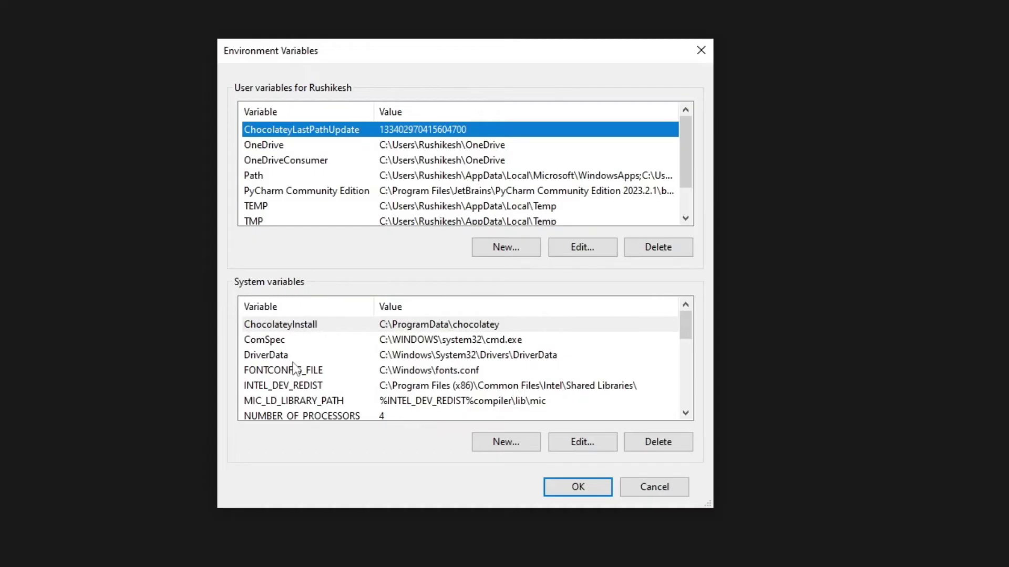
{"action": "scroll", "coordinate": [294, 362], "scroll_direction": "down", "scroll_amount": 1}
{"action": "left_click", "coordinate": [250, 405]}
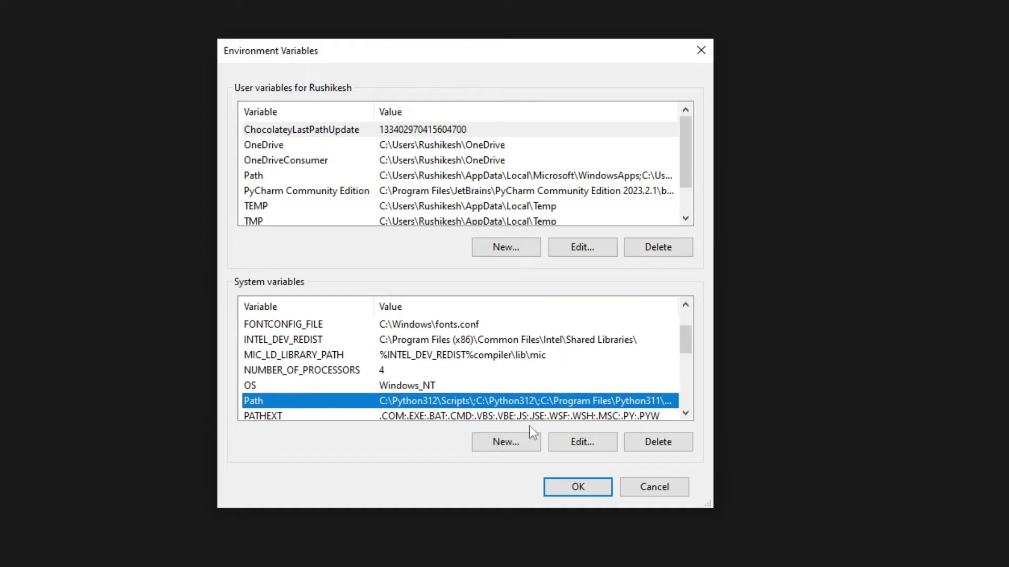
{"action": "left_click", "coordinate": [563, 446]}
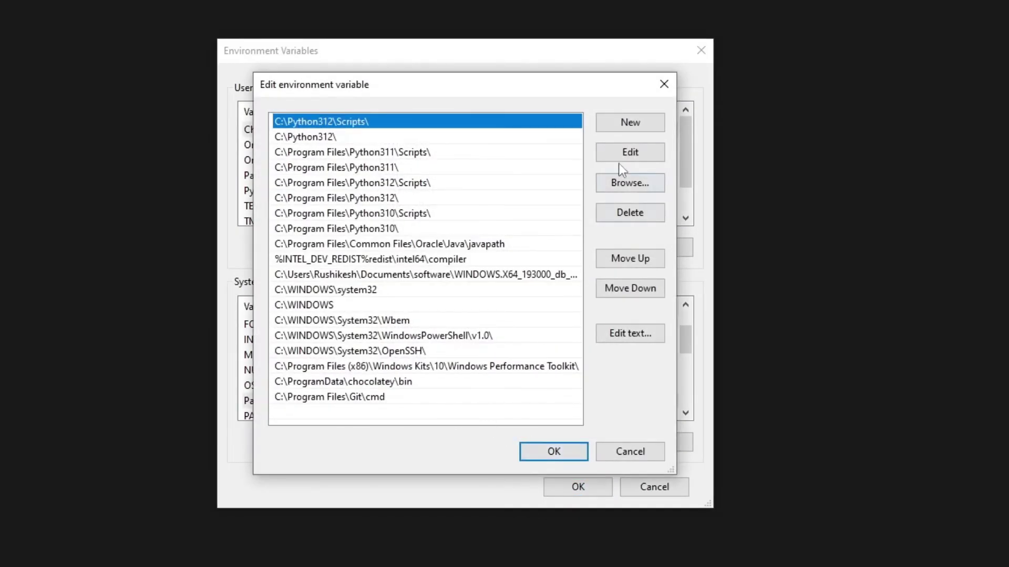
Add a new Path entry 'C:\Program Files\nodejs' and confirm with OK
{"action": "left_click", "coordinate": [636, 128]}
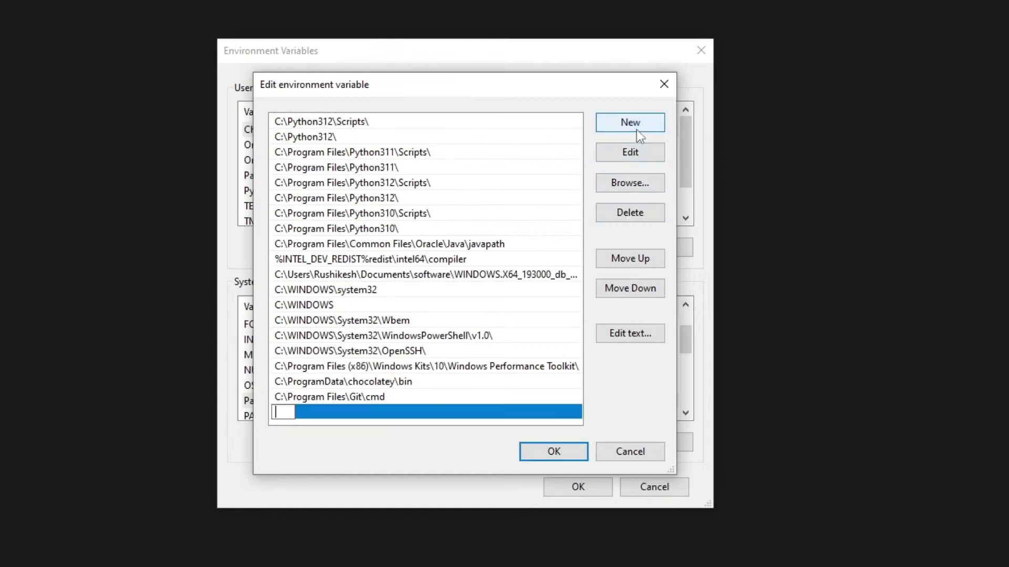
{"action": "right_click", "coordinate": [288, 411]}
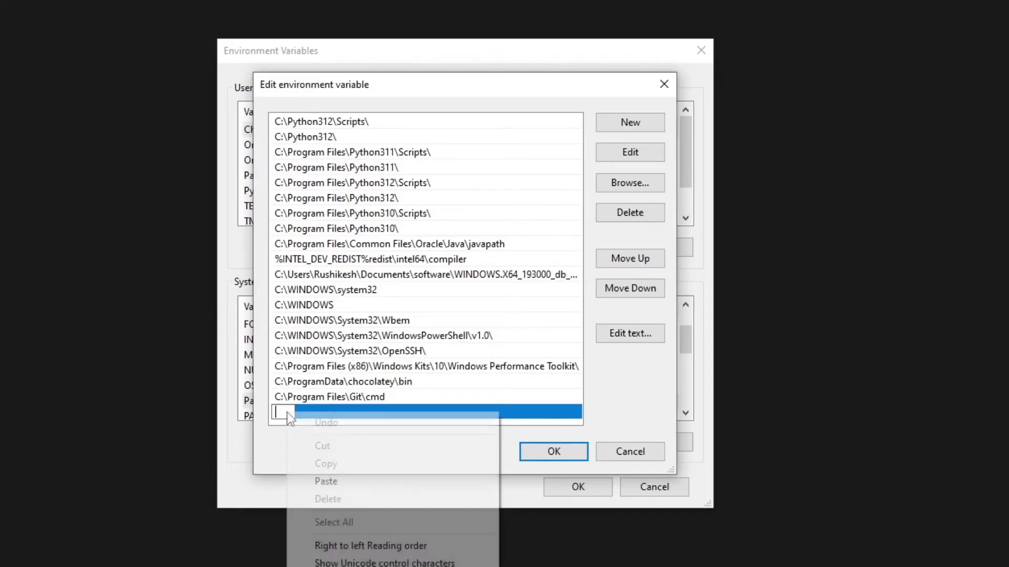
{"action": "left_click", "coordinate": [328, 479]}
{"action": "key", "text": "Return"}
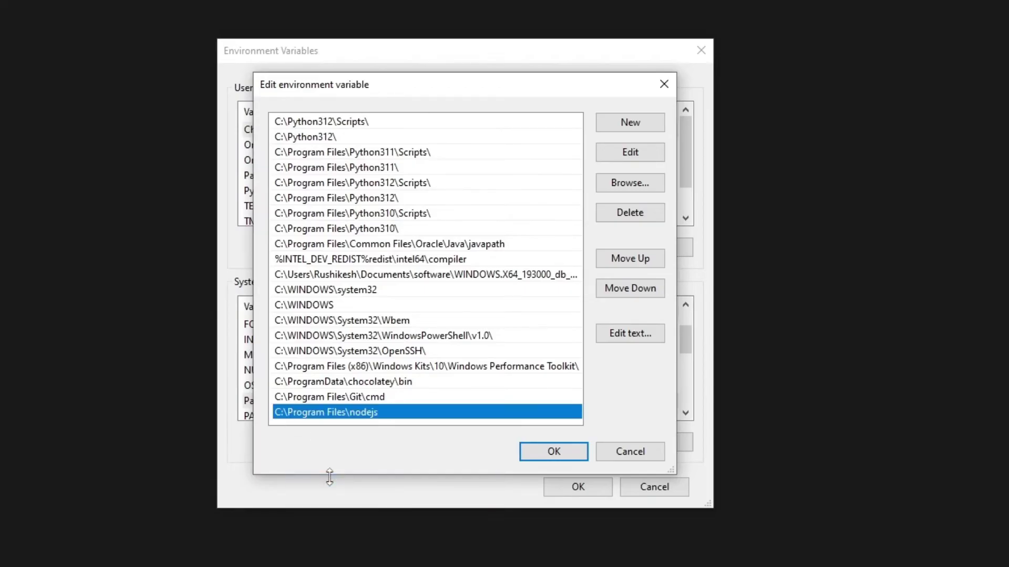
{"action": "left_click", "coordinate": [553, 455]}
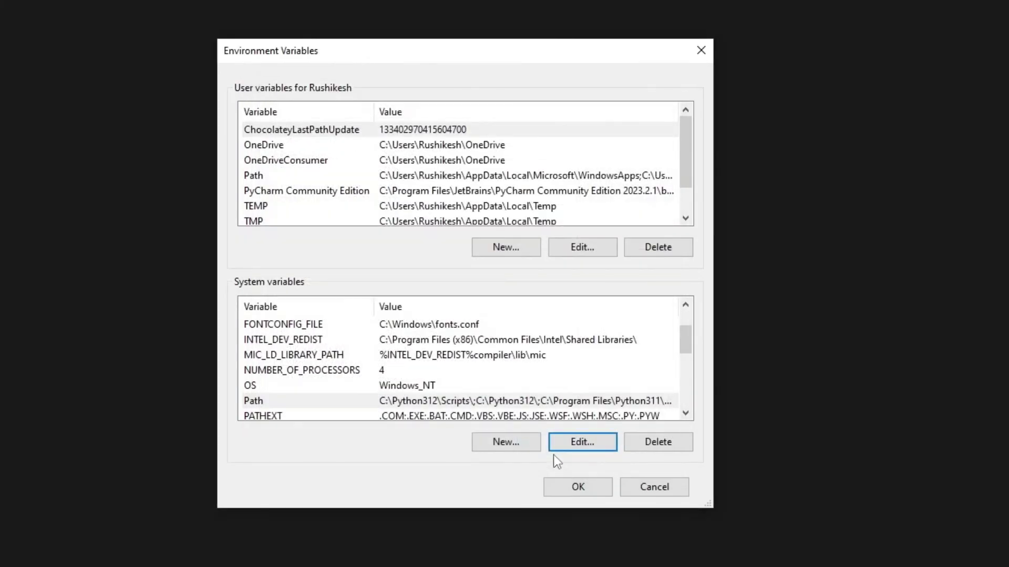
Confirm the Environment Variables dialog and close the outdated Command Prompt window
{"action": "left_click", "coordinate": [573, 496]}
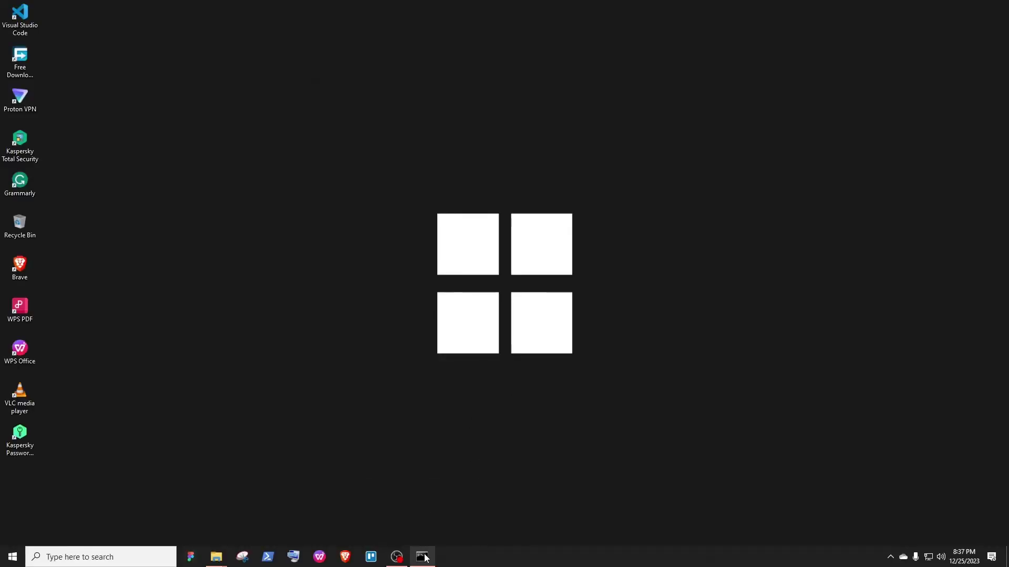
{"action": "left_click", "coordinate": [423, 557]}
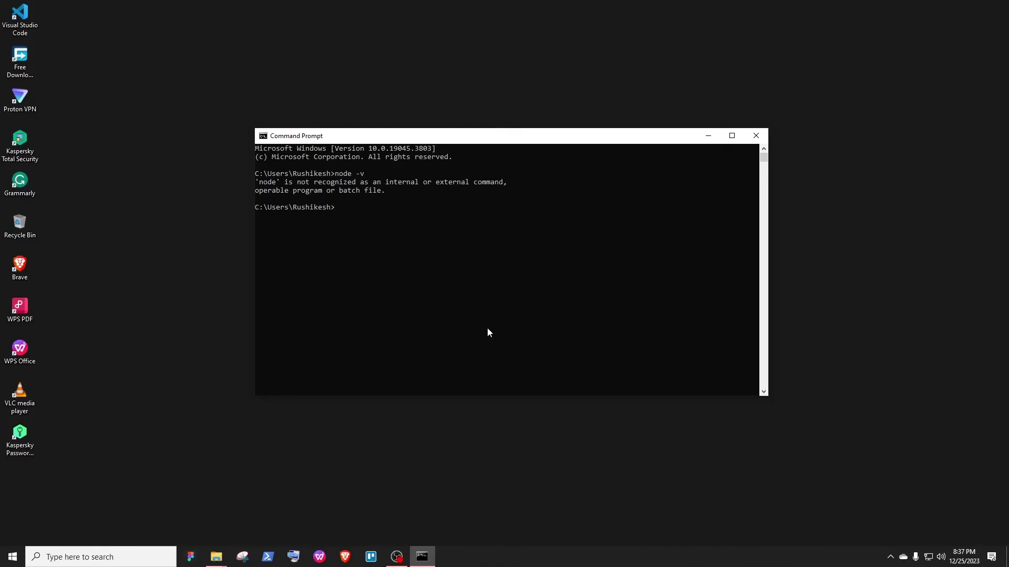
{"action": "left_click", "coordinate": [756, 135]}
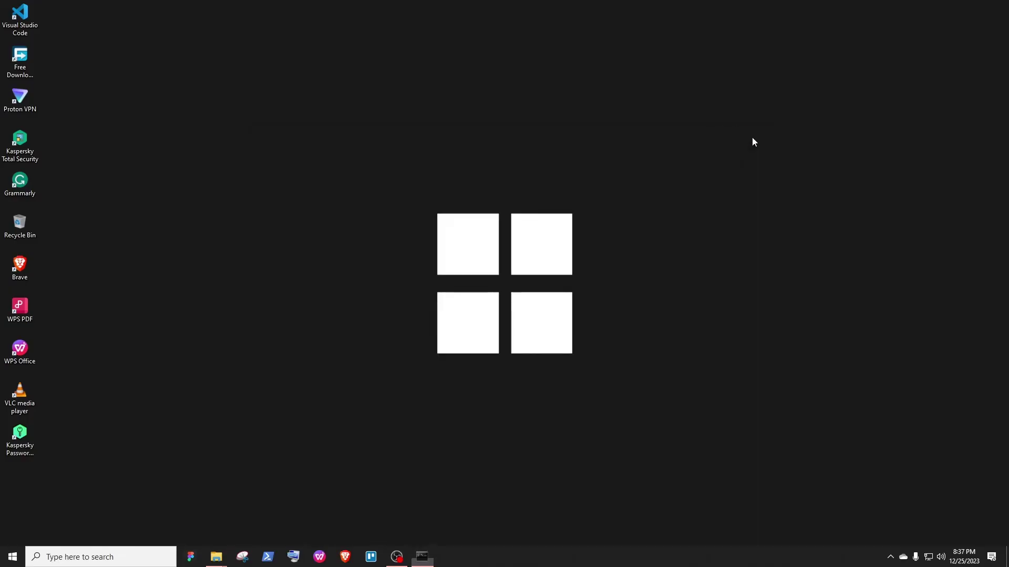
Open a fresh Command Prompt via 'cmd' and run node -v, showing v18.15.0
{"action": "left_click", "coordinate": [109, 557]}
{"action": "type", "text": "cmd"}
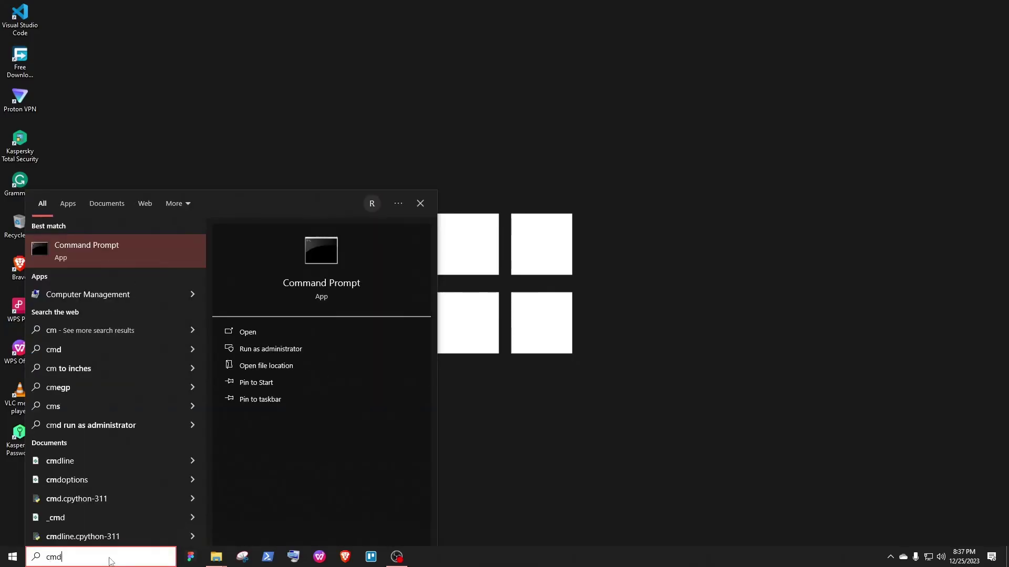
{"action": "key", "text": "Return"}
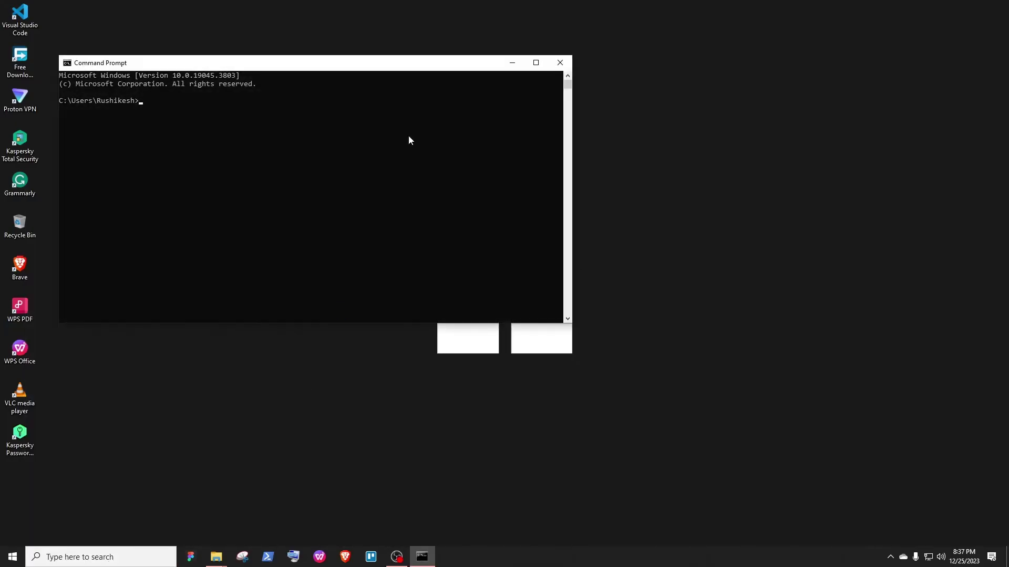
{"action": "left_click_drag", "start_coordinate": [411, 64], "coordinate": [620, 148]}
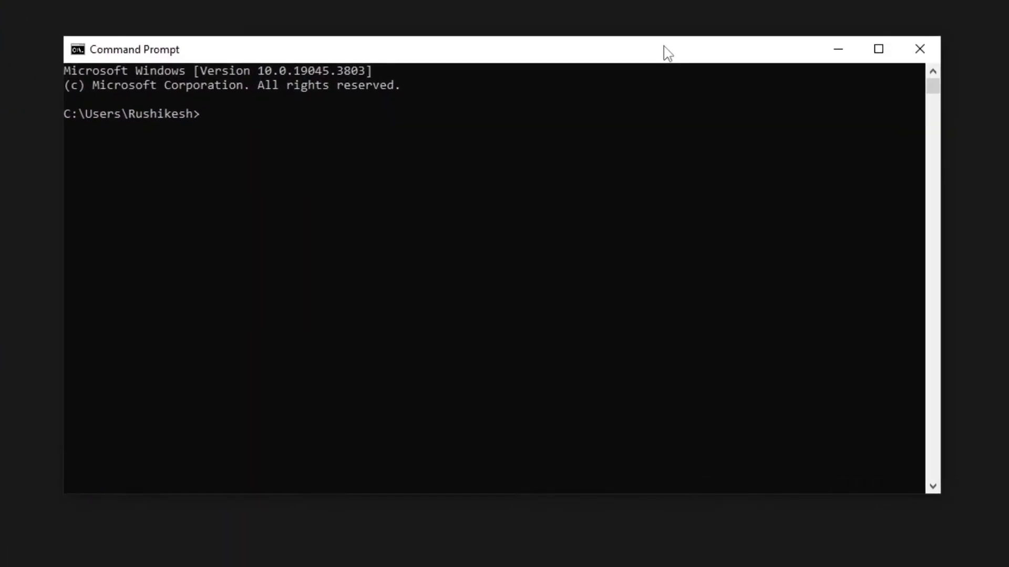
{"action": "type", "text": "node -v"}
{"action": "key", "text": "Return"}
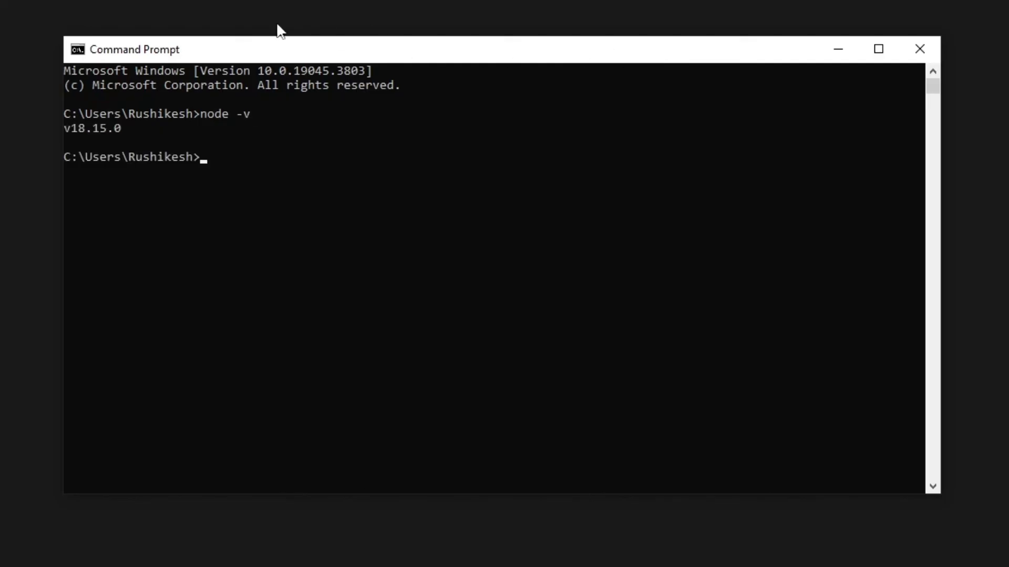
{"action": "left_click_drag", "start_coordinate": [120, 129], "coordinate": [63, 129]}
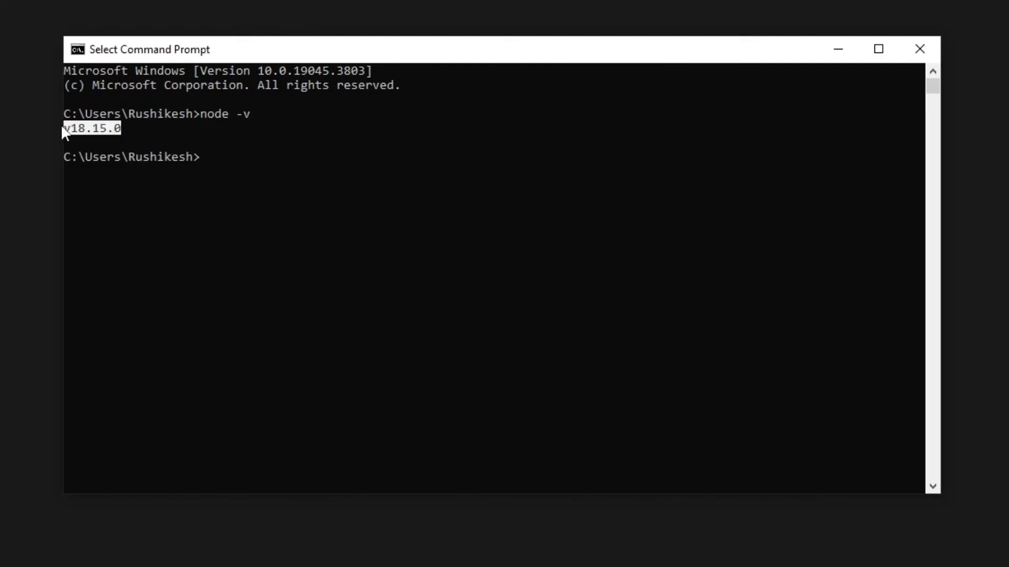